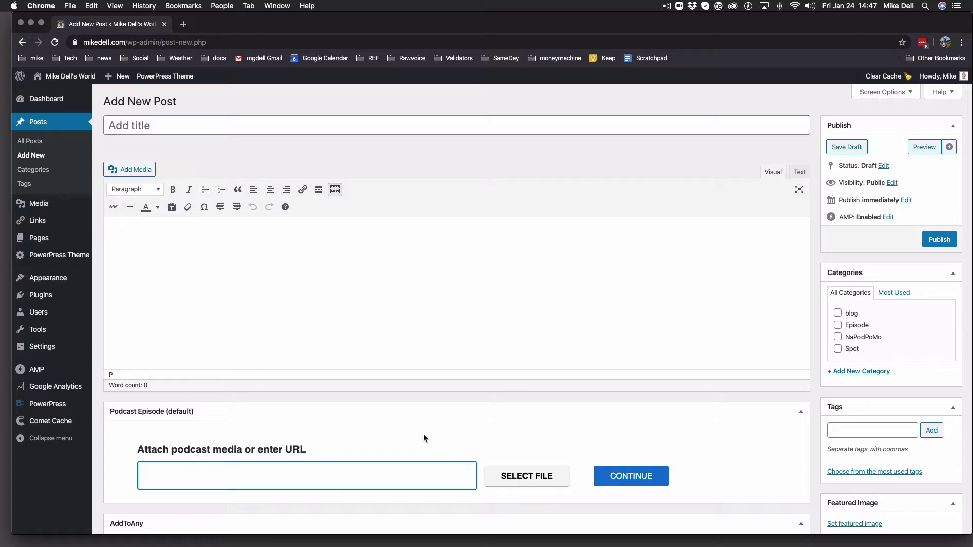
Upload UBWP_001.mp3 from the webinar folder to Blubrry hosting as the episode's media file.
{"action": "scroll", "coordinate": [423, 432], "scroll_direction": "down", "scroll_amount": 3}
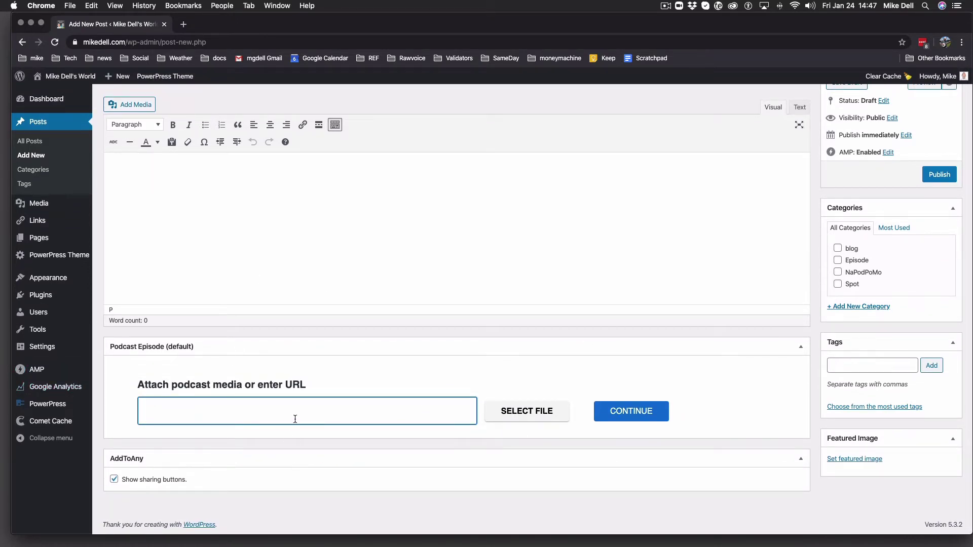
{"action": "left_click", "coordinate": [538, 417]}
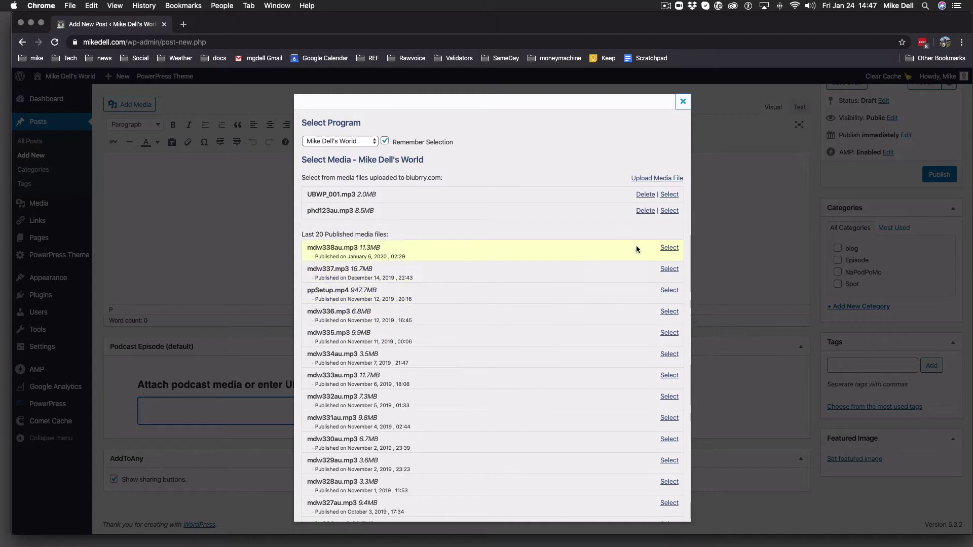
{"action": "left_click", "coordinate": [657, 178]}
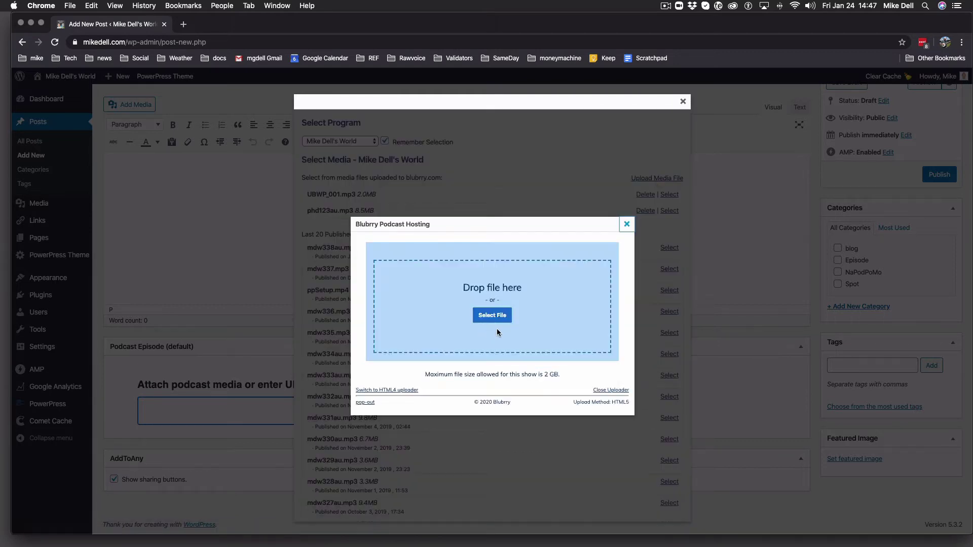
{"action": "left_click", "coordinate": [497, 315]}
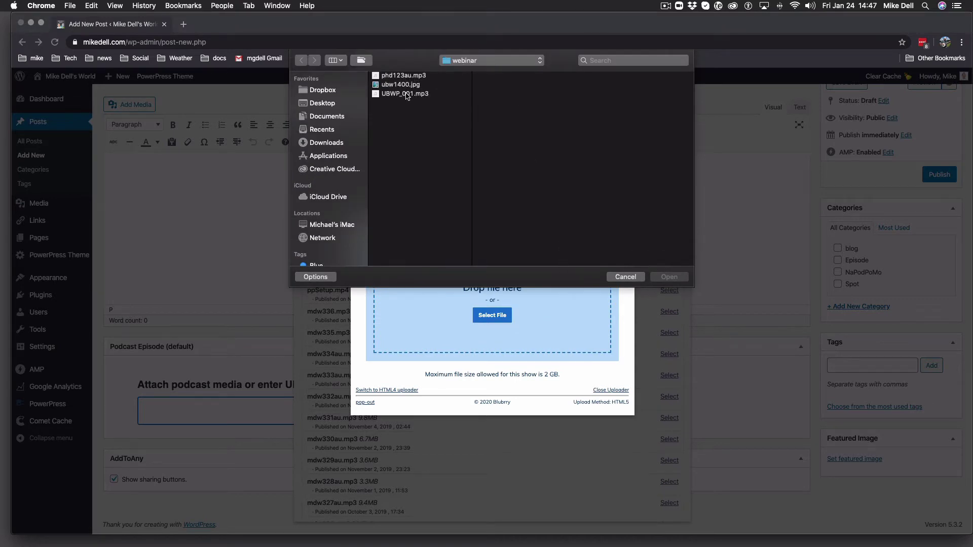
{"action": "left_click", "coordinate": [408, 95]}
{"action": "left_click", "coordinate": [669, 277]}
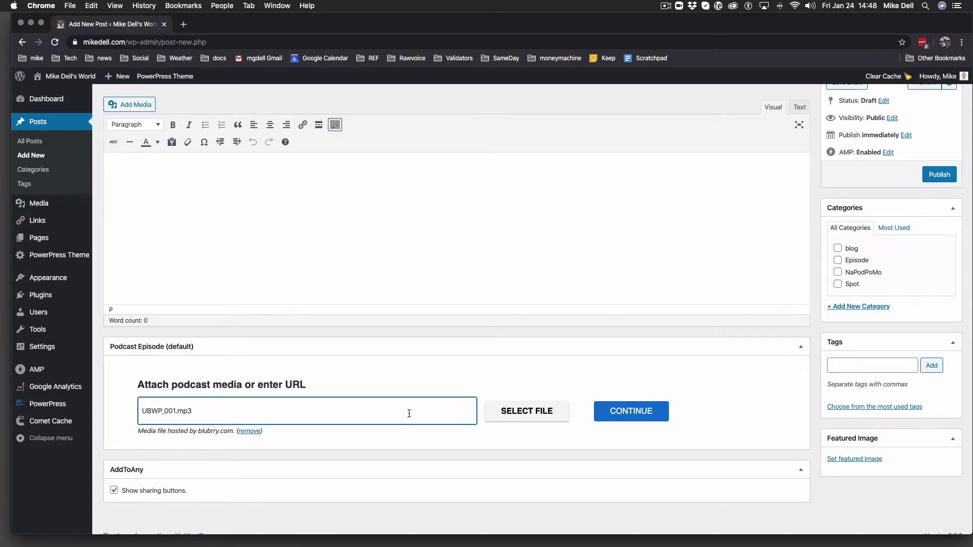
{"action": "scroll", "coordinate": [428, 409], "scroll_direction": "down", "scroll_amount": 1}
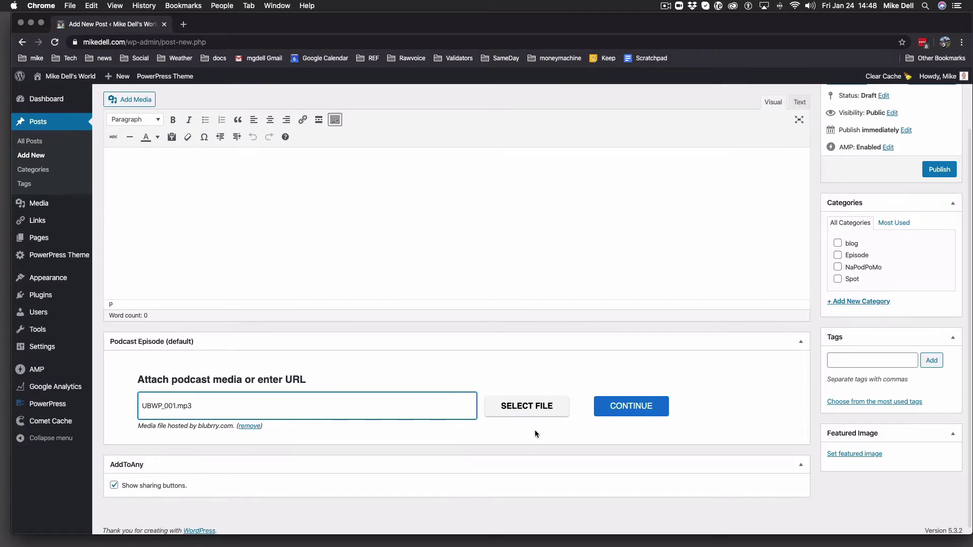
{"action": "scroll", "coordinate": [538, 435], "scroll_direction": "down", "scroll_amount": 1}
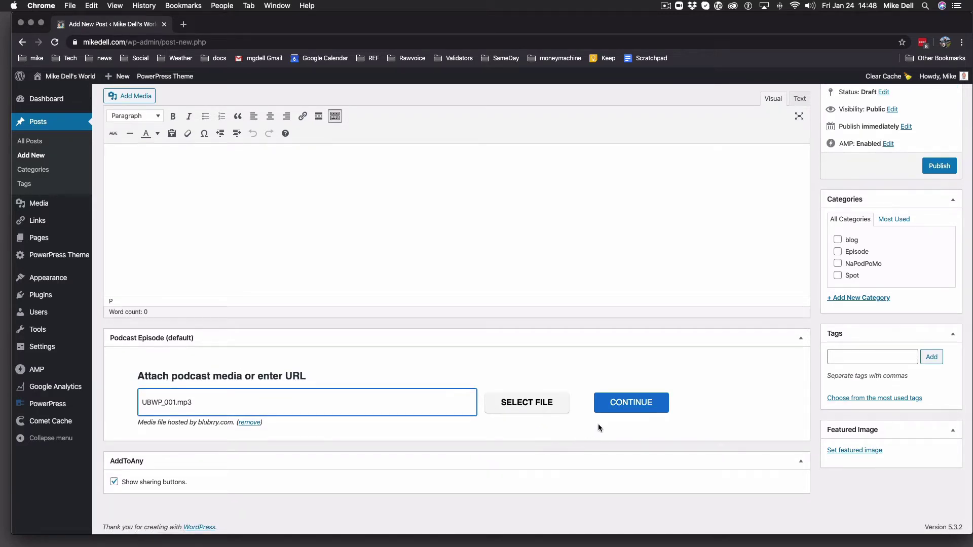
Confirm UBWP_001.mp3 as the episode media with CONTINUE and review the revealed episode sections.
{"action": "left_click", "coordinate": [643, 403]}
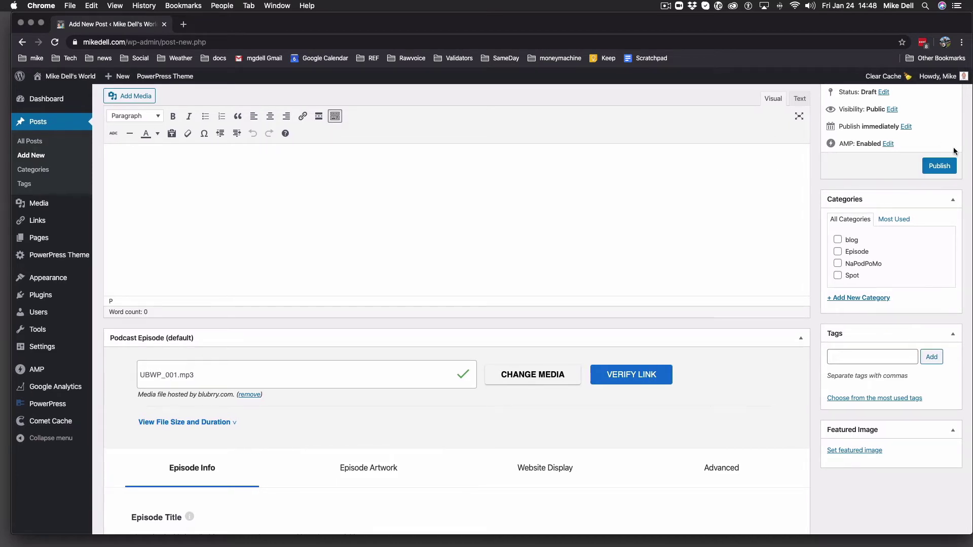
{"action": "scroll", "coordinate": [272, 96], "scroll_direction": "up", "scroll_amount": 3}
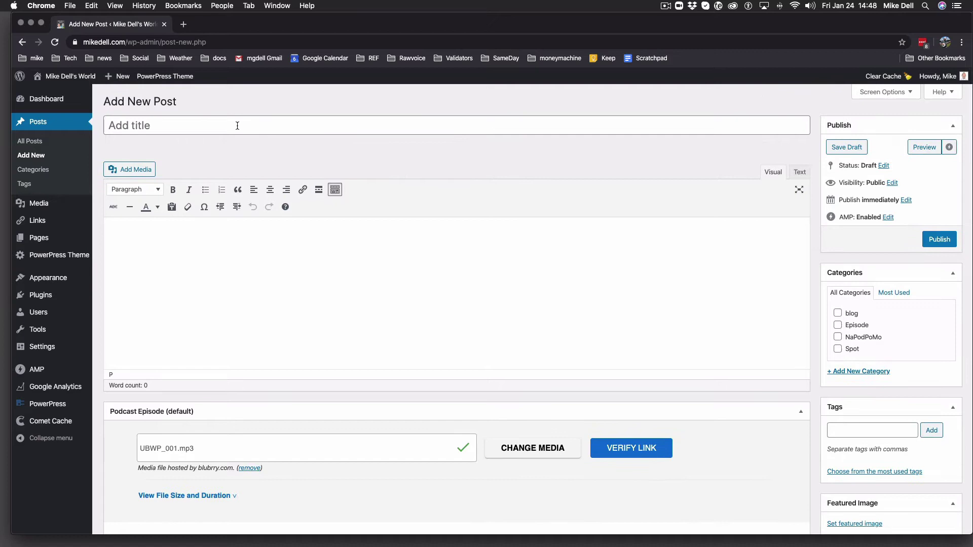
{"action": "scroll", "coordinate": [361, 210], "scroll_direction": "down", "scroll_amount": 5}
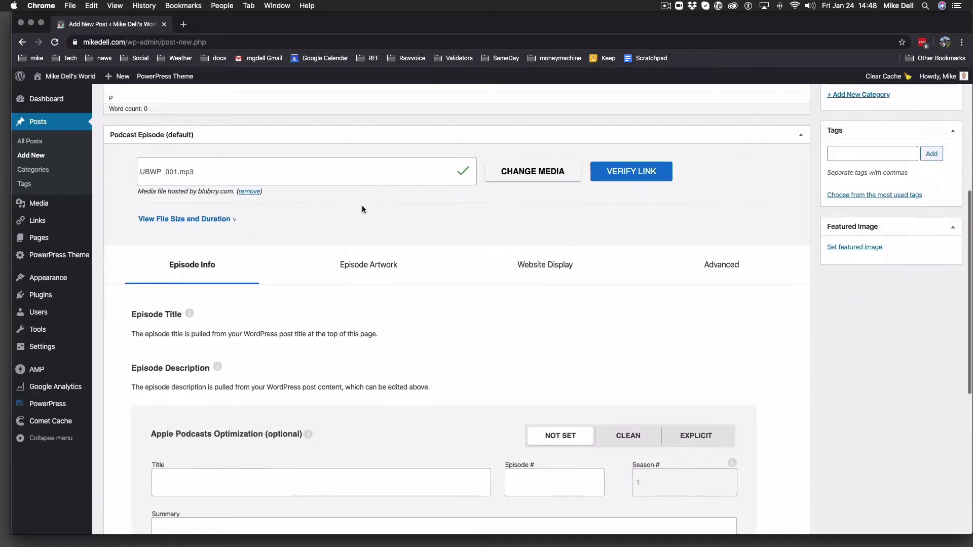
{"action": "scroll", "coordinate": [362, 205], "scroll_direction": "up", "scroll_amount": 2}
{"action": "scroll", "coordinate": [362, 205], "scroll_direction": "down", "scroll_amount": 1}
{"action": "scroll", "coordinate": [362, 205], "scroll_direction": "down", "scroll_amount": 3}
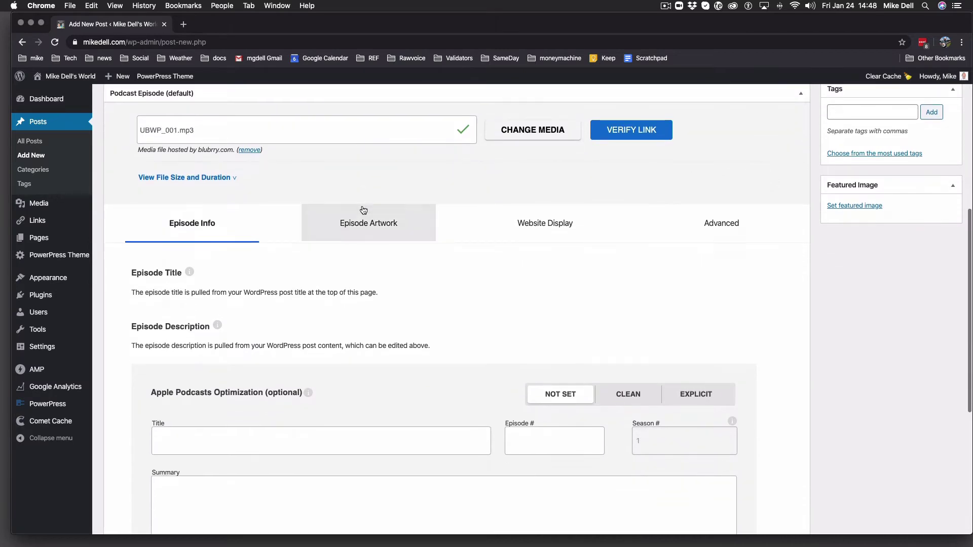
{"action": "scroll", "coordinate": [363, 206], "scroll_direction": "down", "scroll_amount": 1}
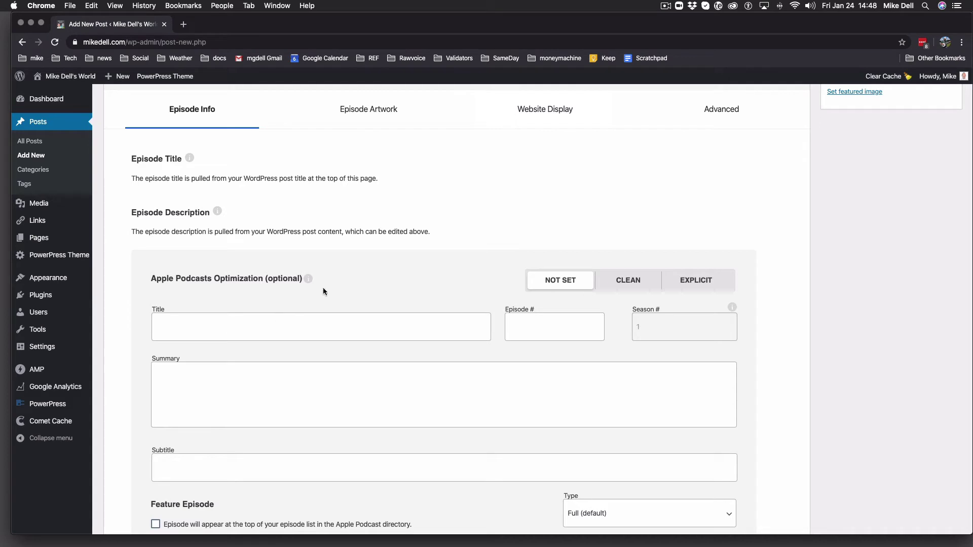
{"action": "left_click", "coordinate": [207, 333]}
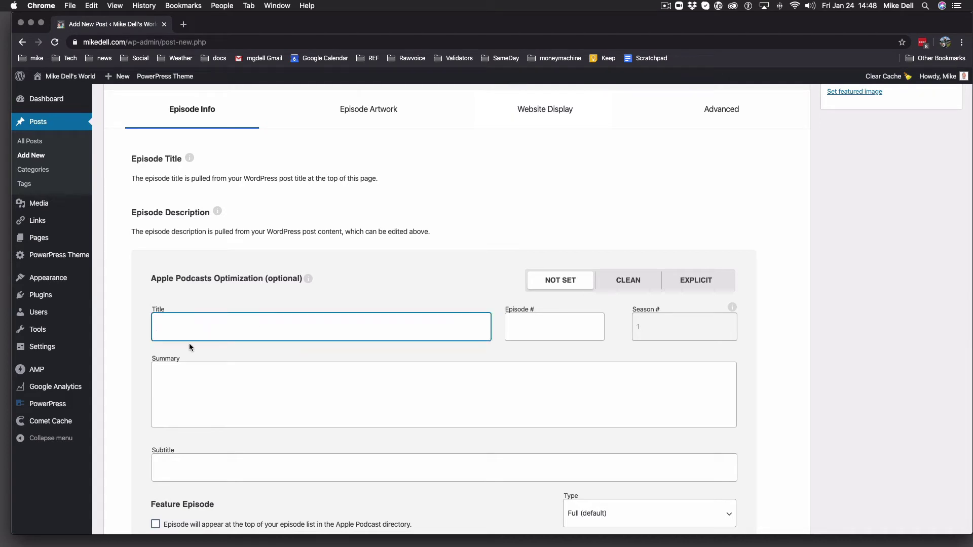
{"action": "scroll", "coordinate": [335, 361], "scroll_direction": "up", "scroll_amount": 10}
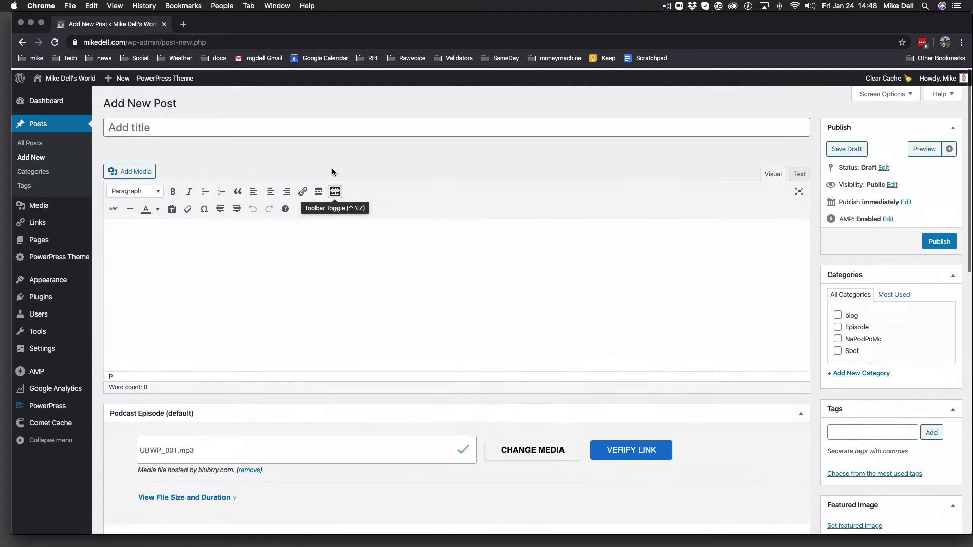
{"action": "scroll", "coordinate": [309, 279], "scroll_direction": "down", "scroll_amount": 10}
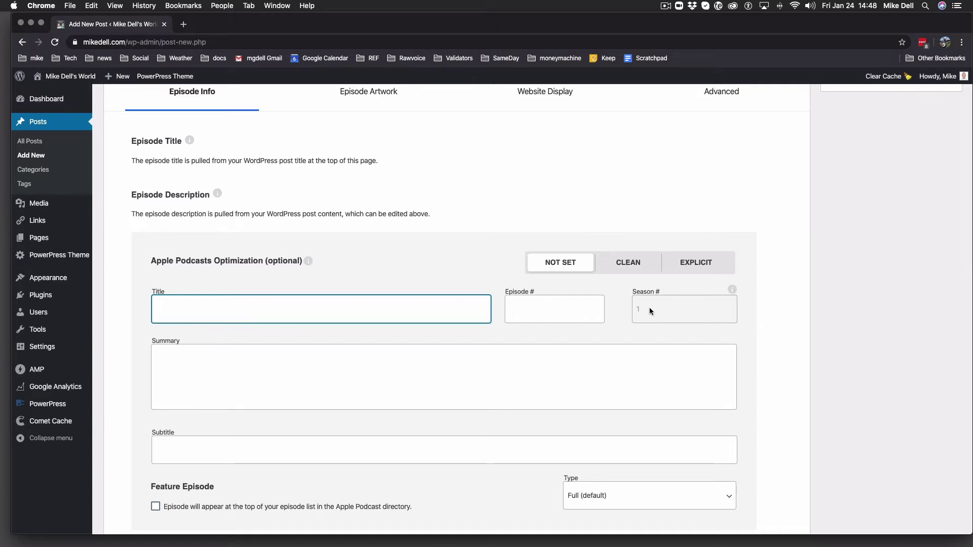
{"action": "left_click", "coordinate": [197, 360]}
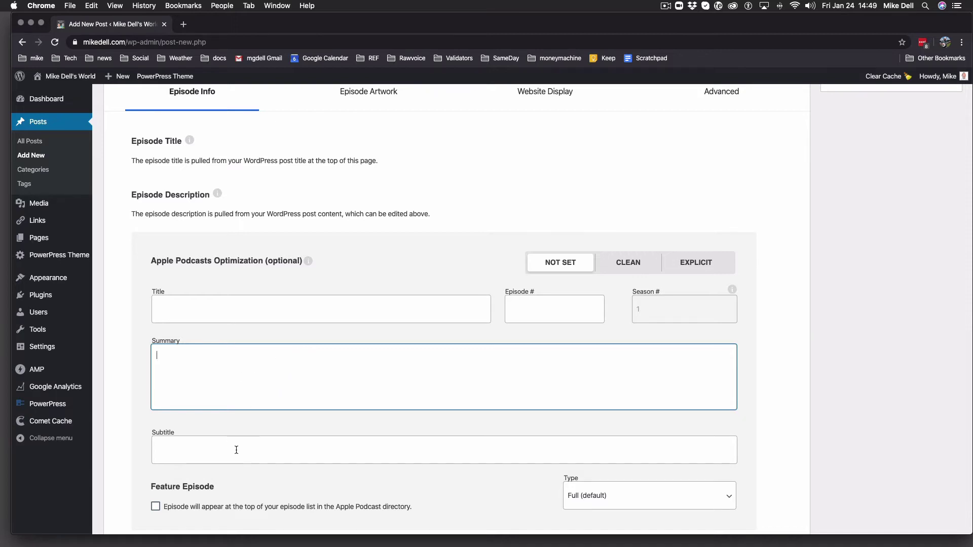
{"action": "scroll", "coordinate": [381, 434], "scroll_direction": "down", "scroll_amount": 3}
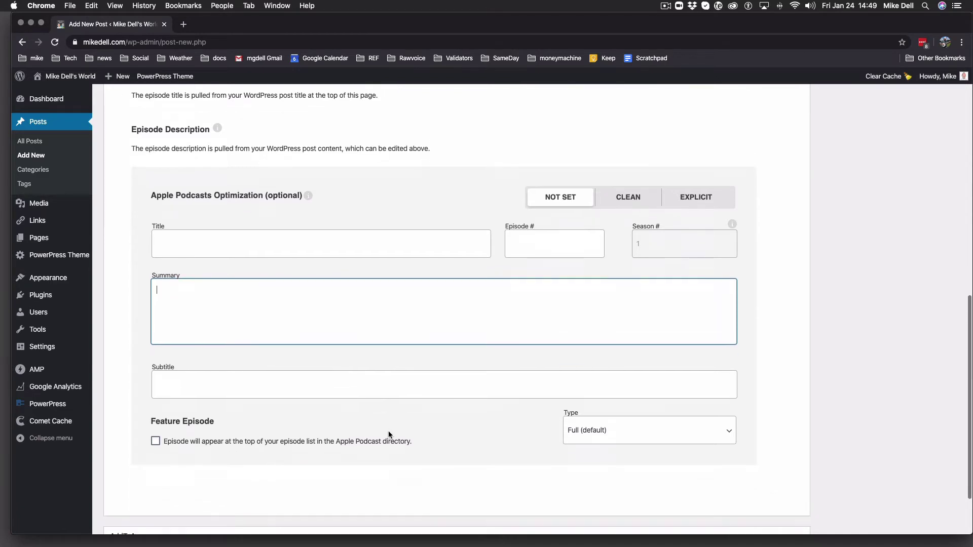
{"action": "left_click", "coordinate": [582, 419]}
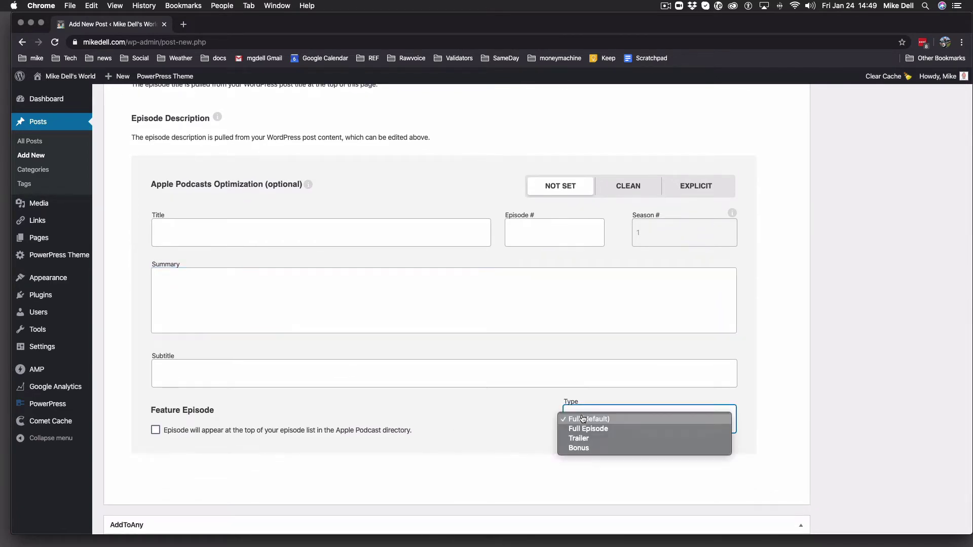
{"action": "left_click", "coordinate": [582, 420]}
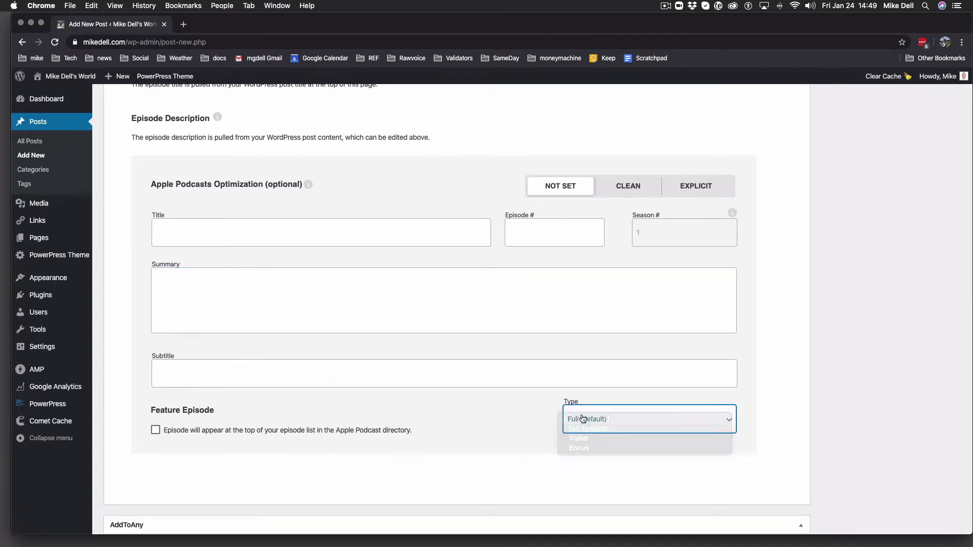
{"action": "left_click", "coordinate": [583, 419]}
{"action": "left_click", "coordinate": [582, 419]}
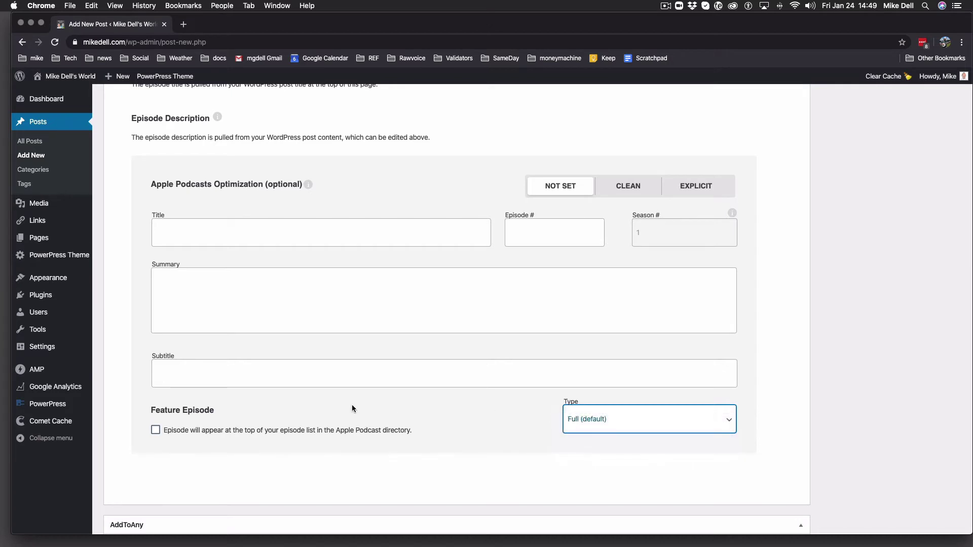
{"action": "scroll", "coordinate": [398, 409], "scroll_direction": "up", "scroll_amount": 10}
{"action": "scroll", "coordinate": [406, 408], "scroll_direction": "down", "scroll_amount": 15}
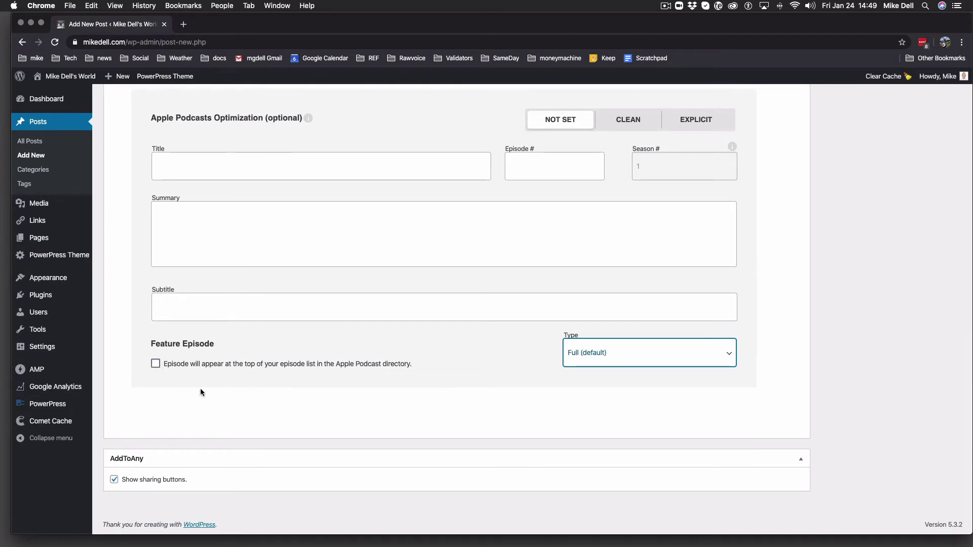
In the episode artwork settings, upload ubw1400.jpg from the webinar folder to the media library.
{"action": "scroll", "coordinate": [255, 391], "scroll_direction": "up", "scroll_amount": 20}
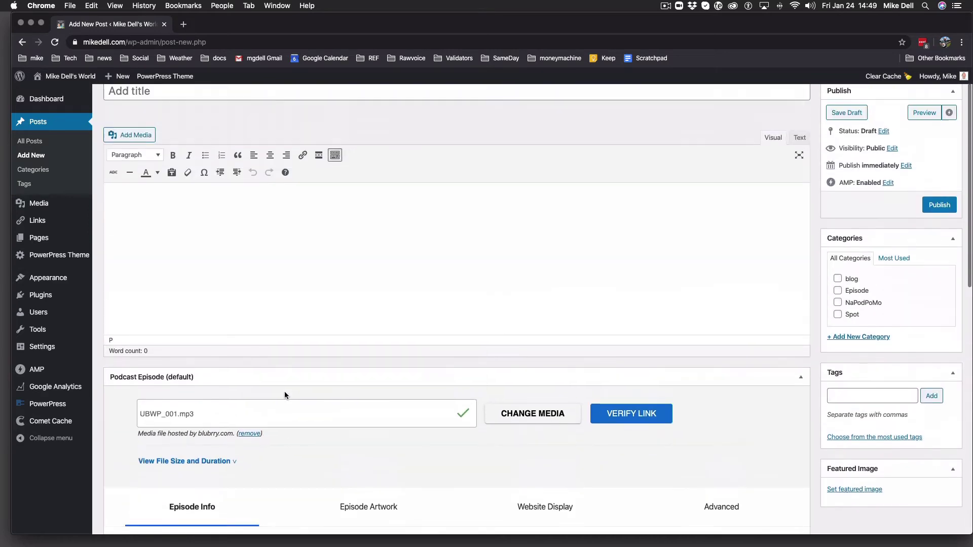
{"action": "scroll", "coordinate": [412, 302], "scroll_direction": "down", "scroll_amount": 5}
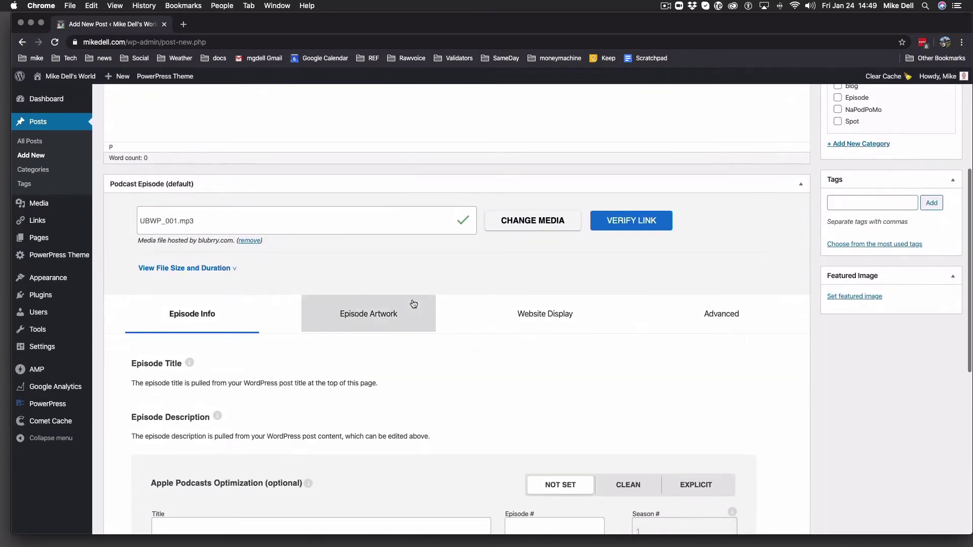
{"action": "left_click", "coordinate": [366, 319]}
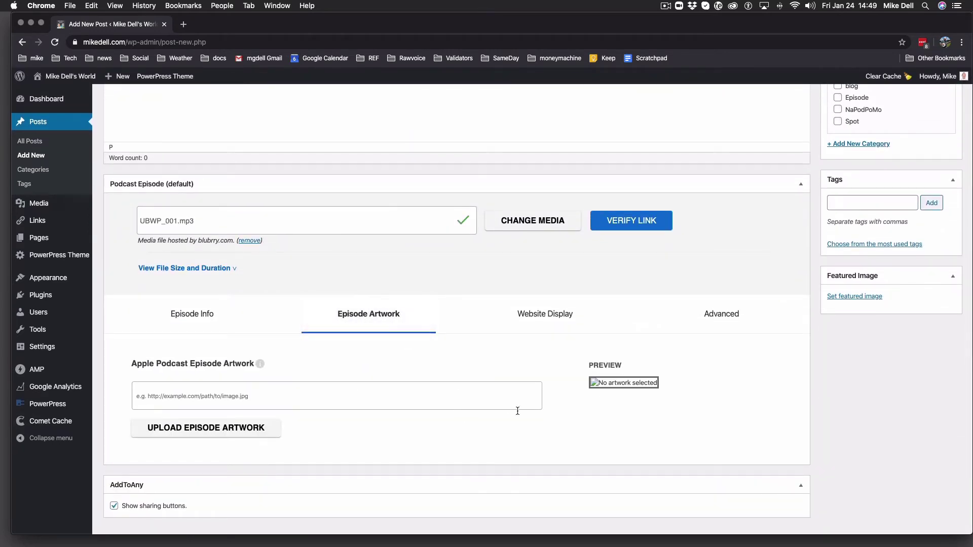
{"action": "scroll", "coordinate": [210, 437], "scroll_direction": "up", "scroll_amount": 1}
{"action": "left_click", "coordinate": [211, 437]}
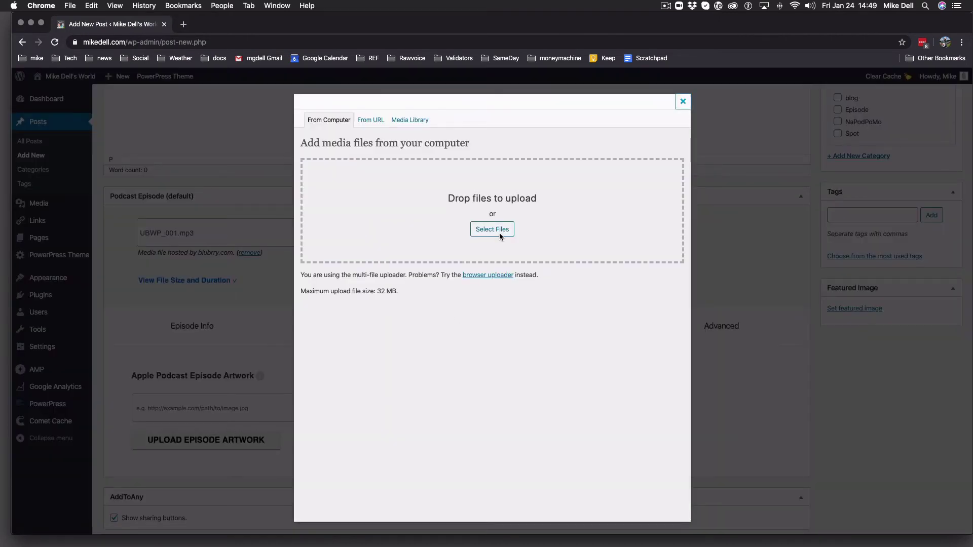
{"action": "left_click", "coordinate": [494, 229]}
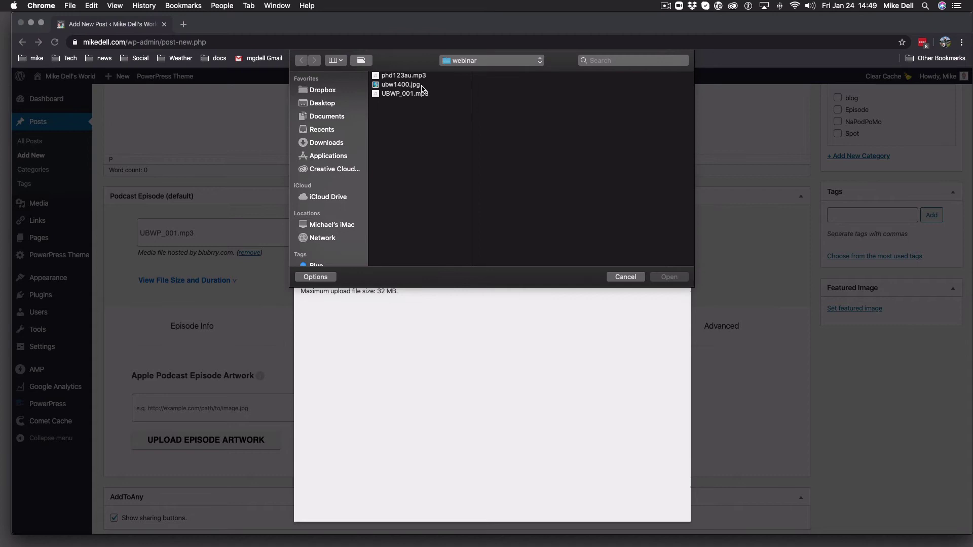
{"action": "left_click", "coordinate": [414, 85]}
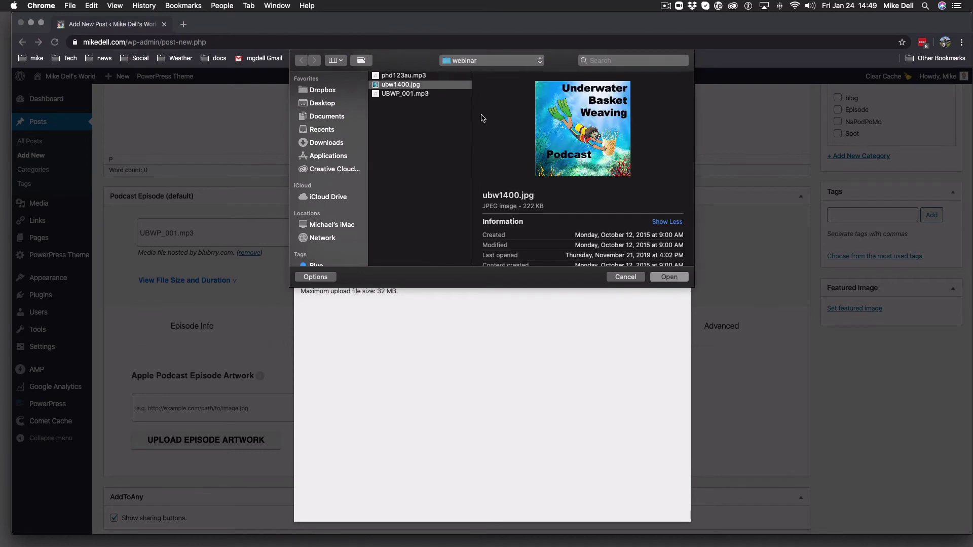
{"action": "left_click", "coordinate": [669, 277]}
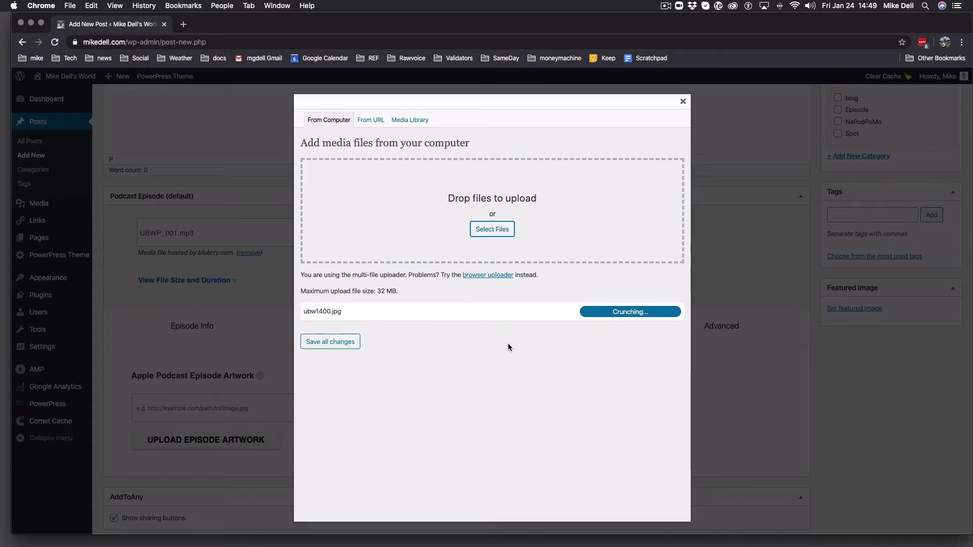
Insert ubw1400 at Full Size (1400 × 1400) into the Apple Podcast Episode Artwork field.
{"action": "scroll", "coordinate": [519, 363], "scroll_direction": "down", "scroll_amount": 5}
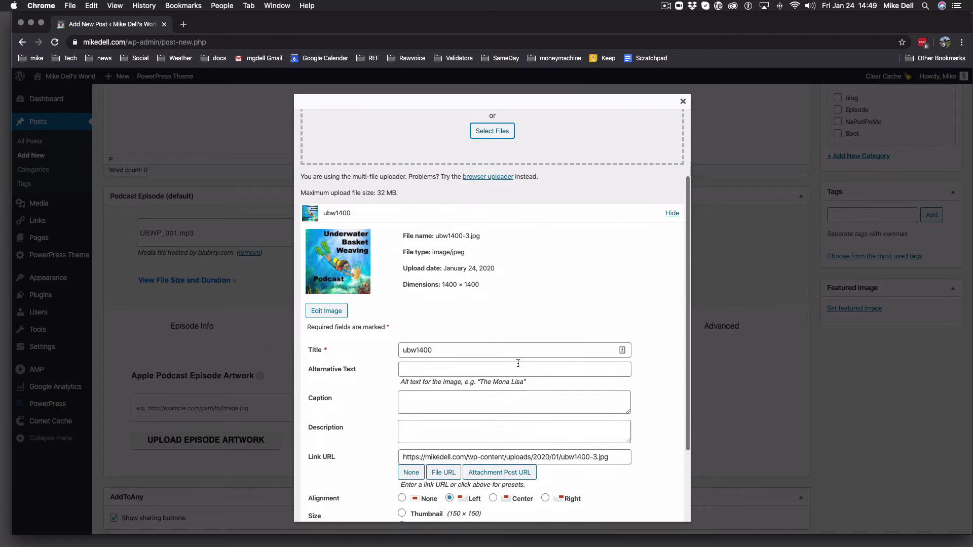
{"action": "scroll", "coordinate": [493, 359], "scroll_direction": "down", "scroll_amount": 2}
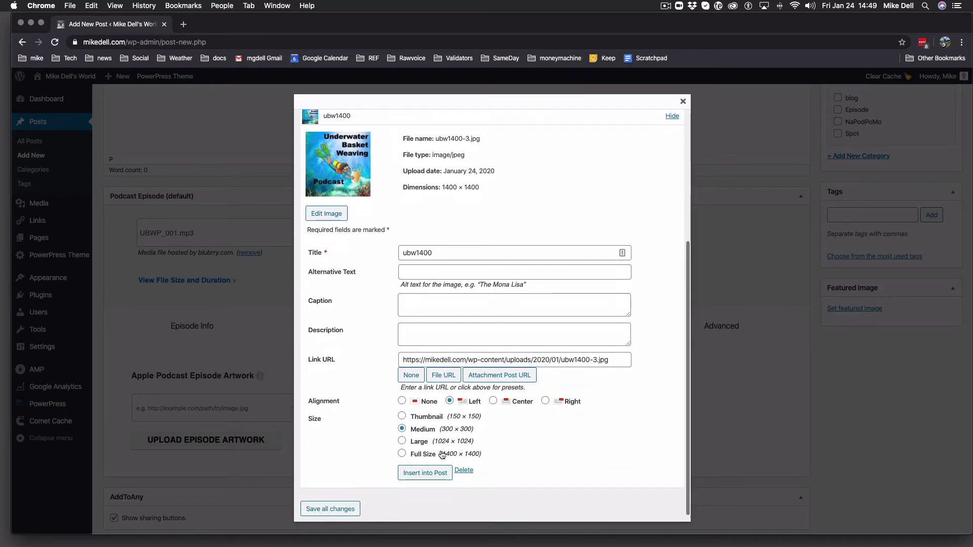
{"action": "left_click", "coordinate": [402, 447]}
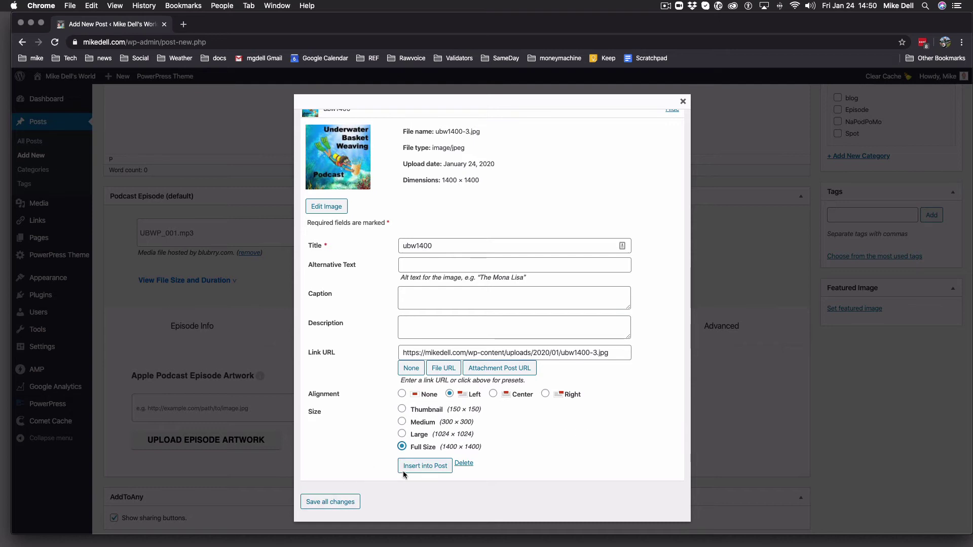
{"action": "left_click", "coordinate": [420, 467]}
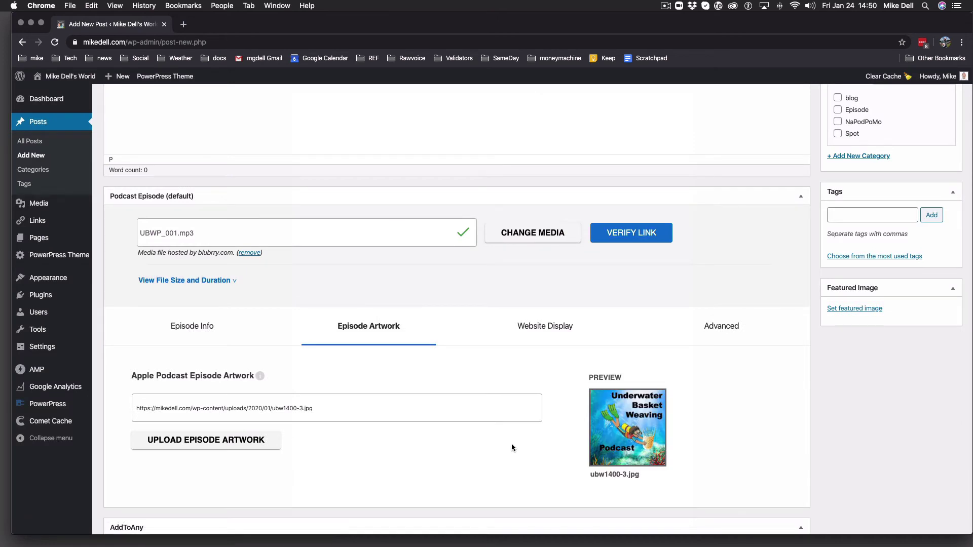
{"action": "scroll", "coordinate": [511, 444], "scroll_direction": "down", "scroll_amount": 2}
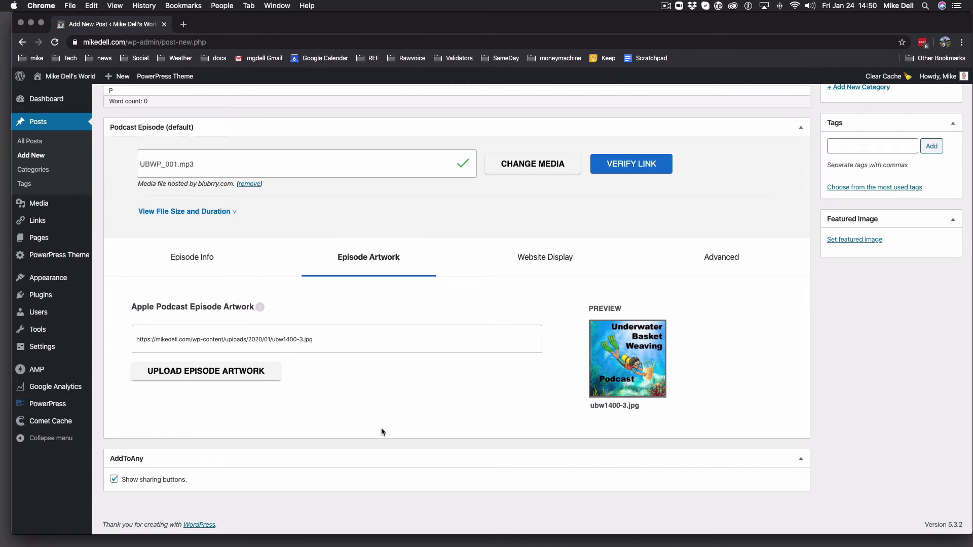
{"action": "scroll", "coordinate": [403, 398], "scroll_direction": "up", "scroll_amount": 4}
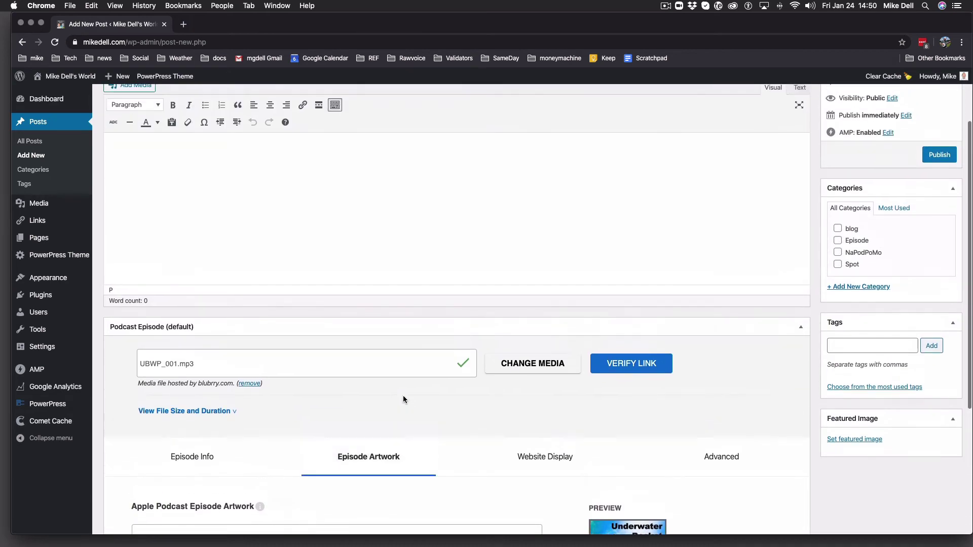
{"action": "scroll", "coordinate": [404, 398], "scroll_direction": "down", "scroll_amount": 4}
{"action": "scroll", "coordinate": [404, 399], "scroll_direction": "down", "scroll_amount": 1}
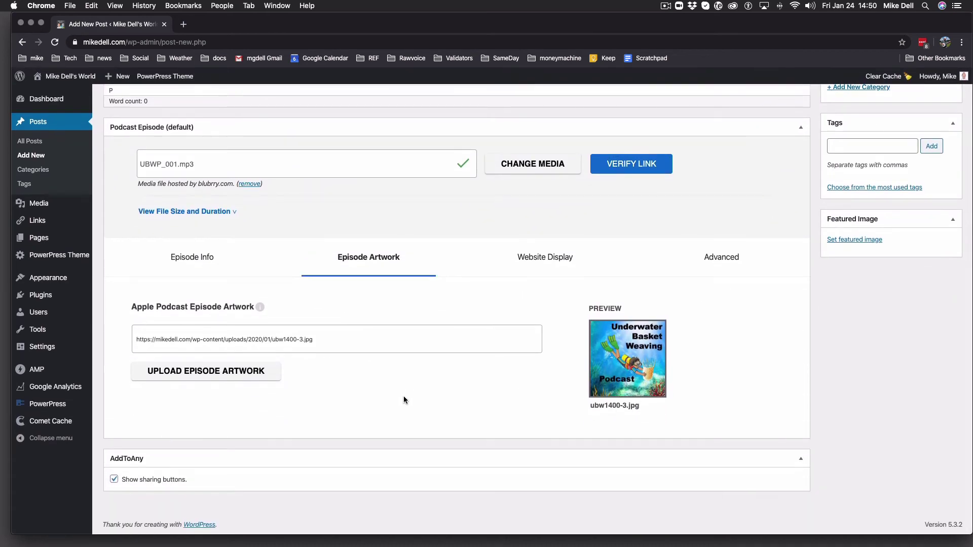
{"action": "scroll", "coordinate": [402, 397], "scroll_direction": "up", "scroll_amount": 5}
{"action": "scroll", "coordinate": [402, 398], "scroll_direction": "down", "scroll_amount": 4}
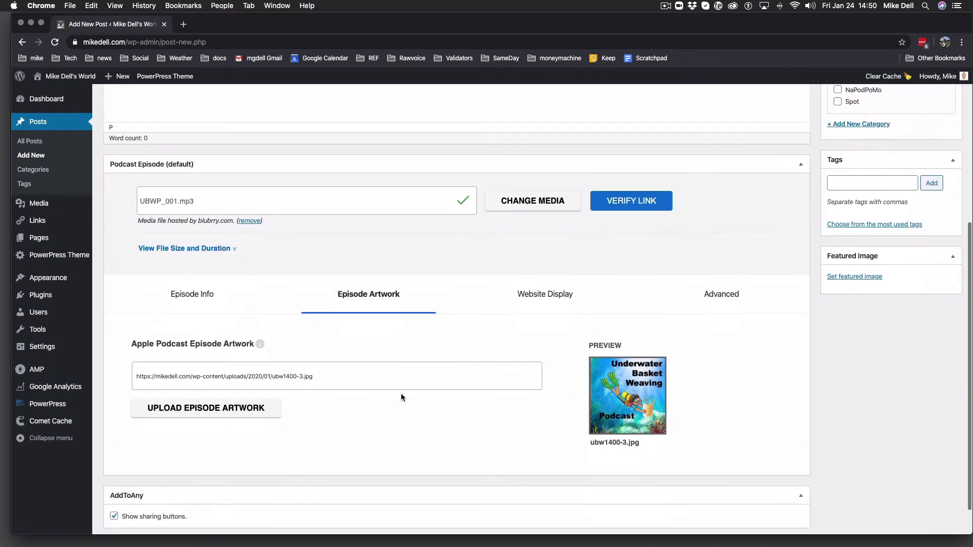
{"action": "scroll", "coordinate": [402, 393], "scroll_direction": "down", "scroll_amount": 1}
{"action": "scroll", "coordinate": [401, 393], "scroll_direction": "up", "scroll_amount": 3}
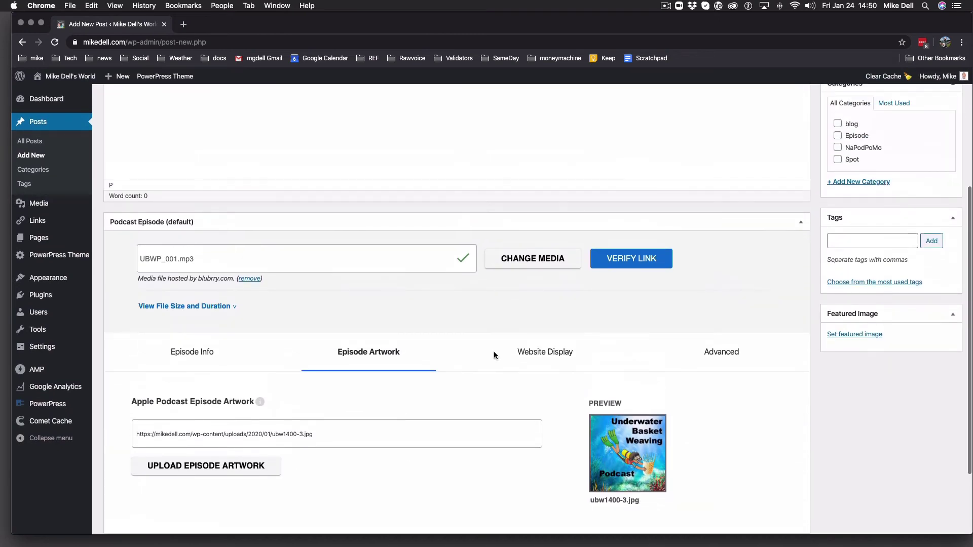
Show the Website Display options, select the [powerpress_player] shortcode, and focus the Media Embed box.
{"action": "left_click", "coordinate": [538, 357]}
{"action": "scroll", "coordinate": [453, 398], "scroll_direction": "down", "scroll_amount": 5}
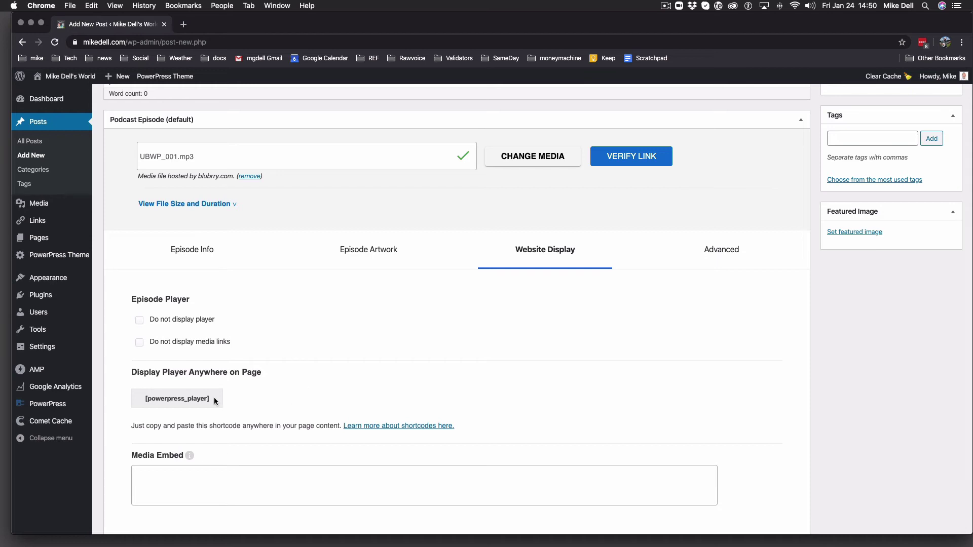
{"action": "left_click_drag", "start_coordinate": [215, 398], "coordinate": [143, 398]}
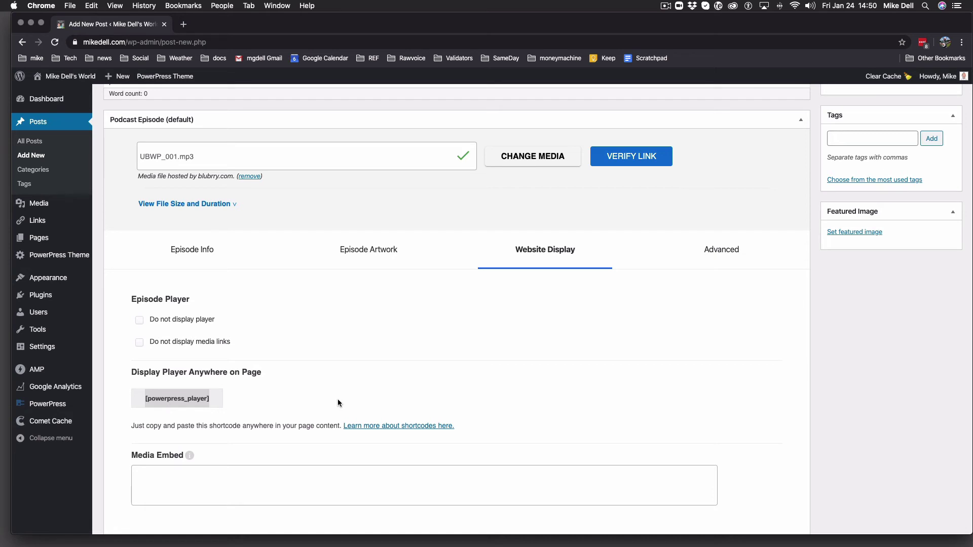
{"action": "scroll", "coordinate": [352, 381], "scroll_direction": "down", "scroll_amount": 4}
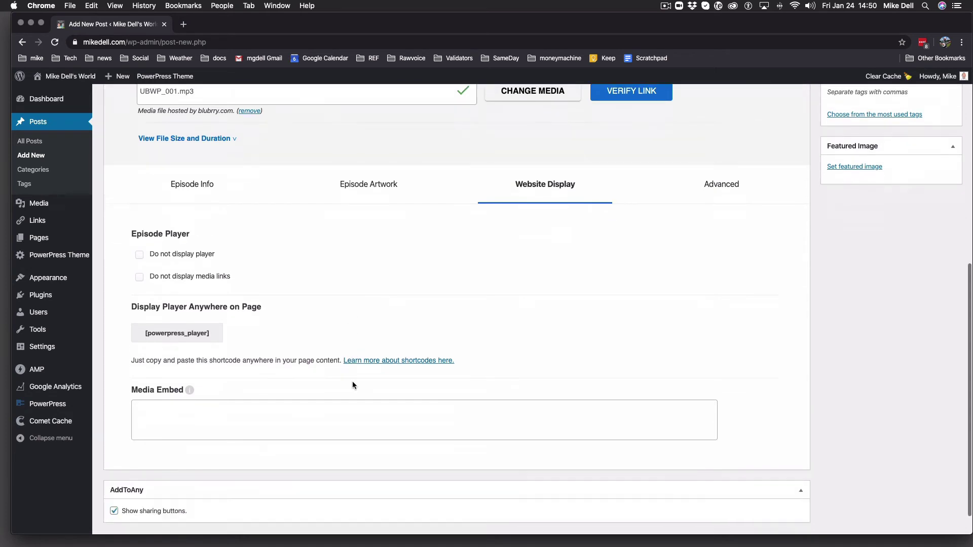
{"action": "left_click", "coordinate": [287, 389]}
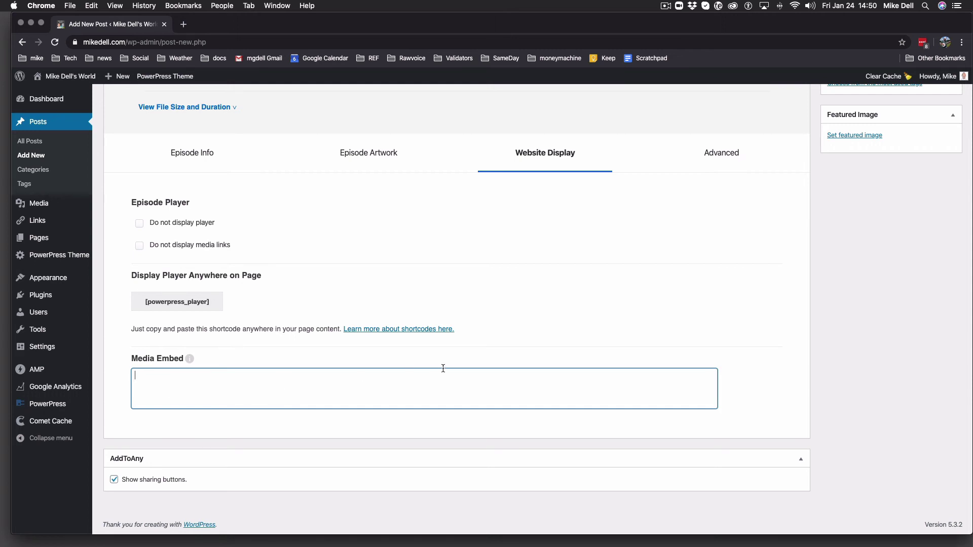
{"action": "scroll", "coordinate": [443, 367], "scroll_direction": "up", "scroll_amount": 10}
{"action": "scroll", "coordinate": [444, 368], "scroll_direction": "down", "scroll_amount": 8}
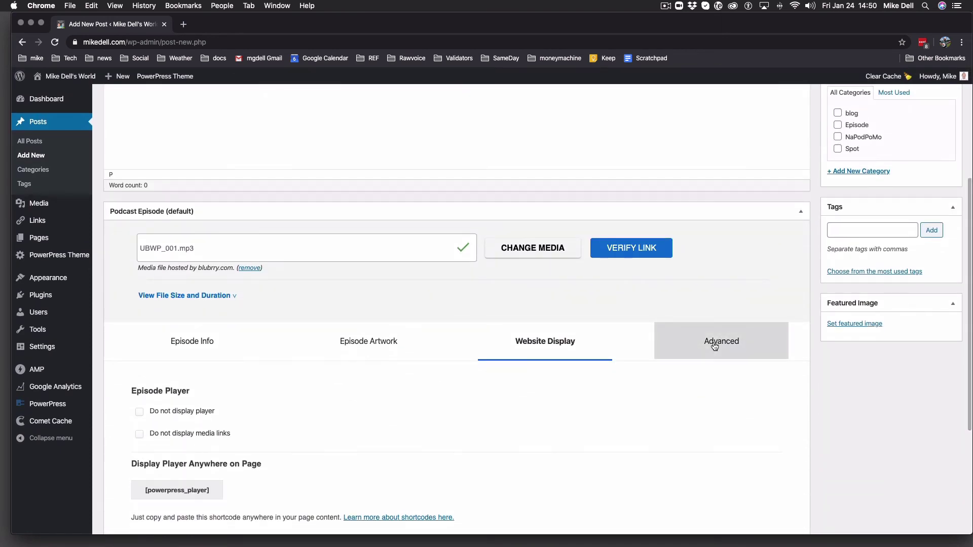
Switch the Podcast Episode box to its Advanced Meta Marks options and scroll back to the top.
{"action": "left_click", "coordinate": [715, 347]}
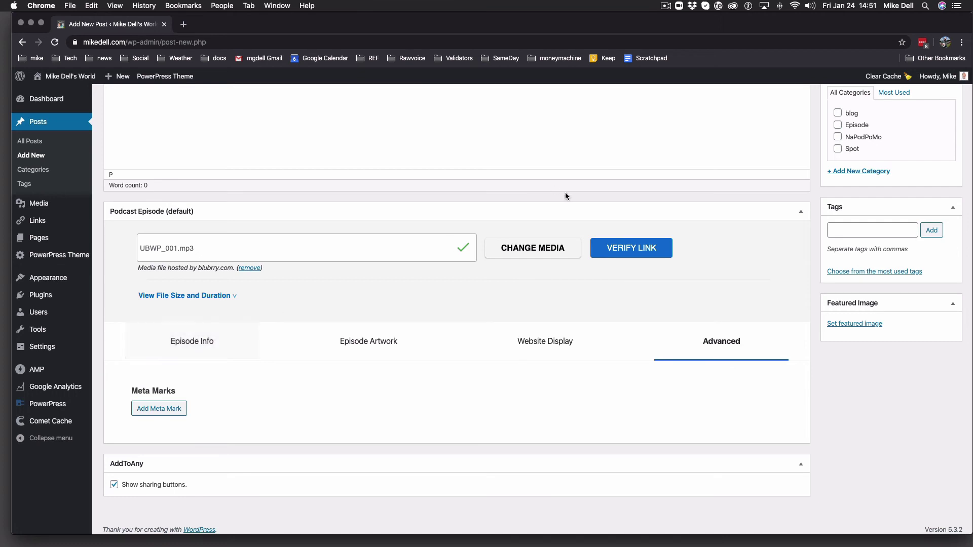
{"action": "scroll", "coordinate": [527, 215], "scroll_direction": "down", "scroll_amount": 1}
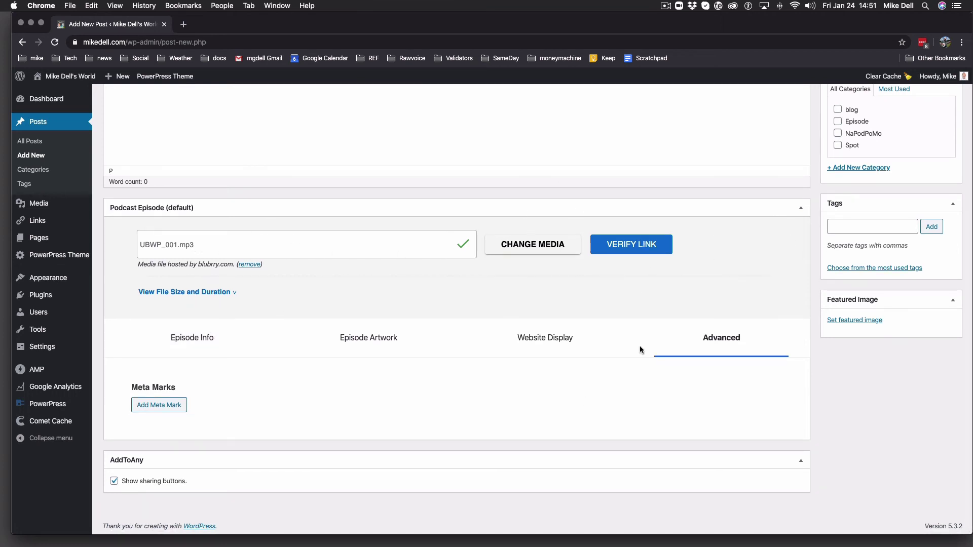
{"action": "scroll", "coordinate": [640, 345], "scroll_direction": "up", "scroll_amount": 5}
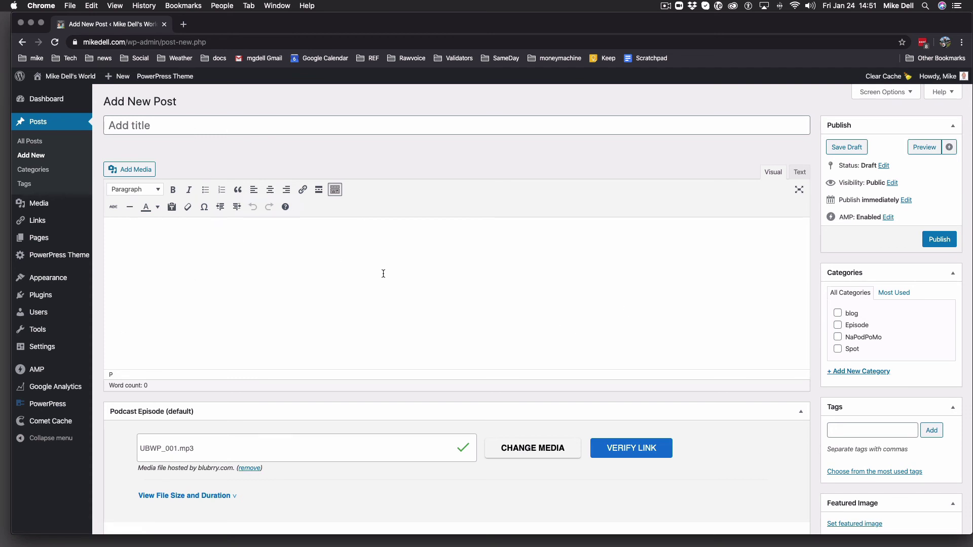
Deactivate the Classic Editor plugin and return to the All Posts list.
{"action": "left_click", "coordinate": [52, 297]}
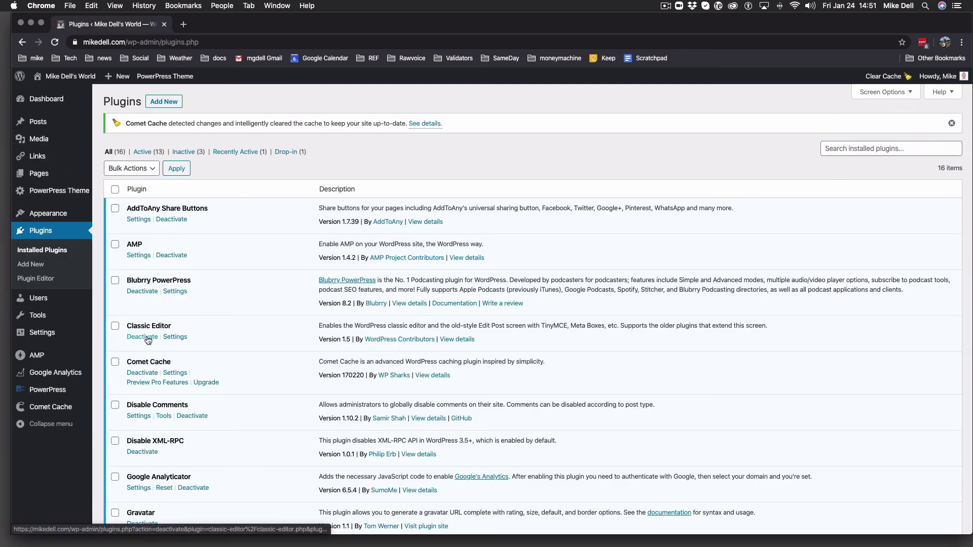
{"action": "left_click", "coordinate": [147, 337]}
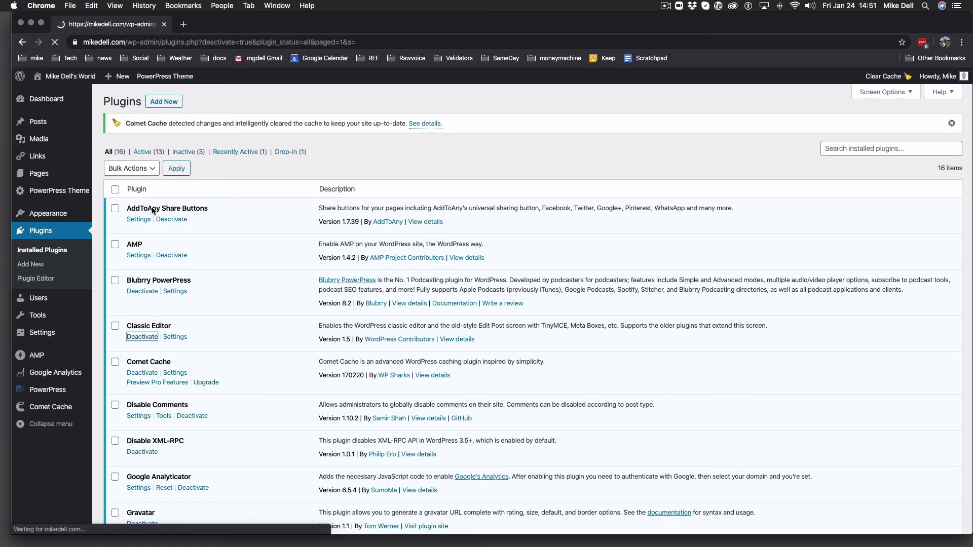
{"action": "left_click", "coordinate": [43, 127]}
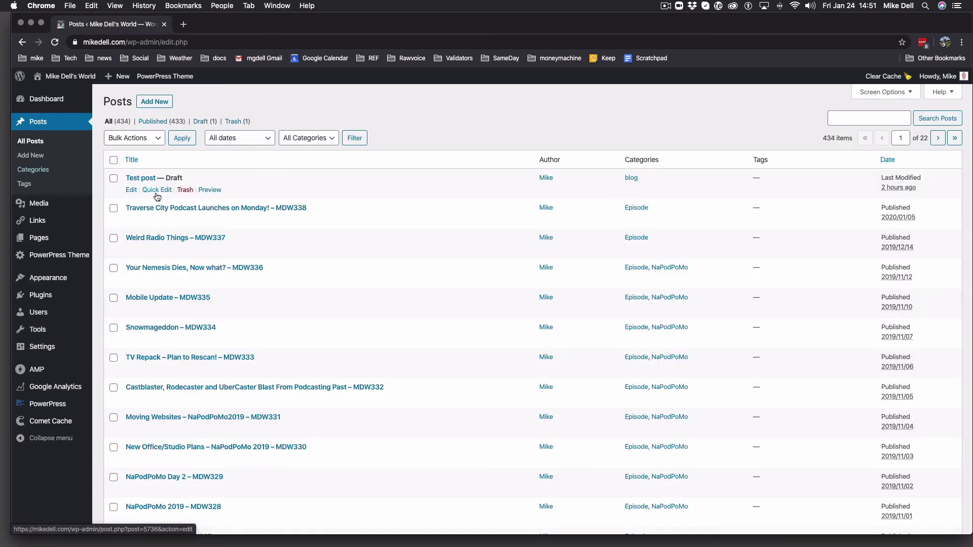
Create a new post in the block editor and view its Document and Block sidebar settings.
{"action": "left_click", "coordinate": [45, 156]}
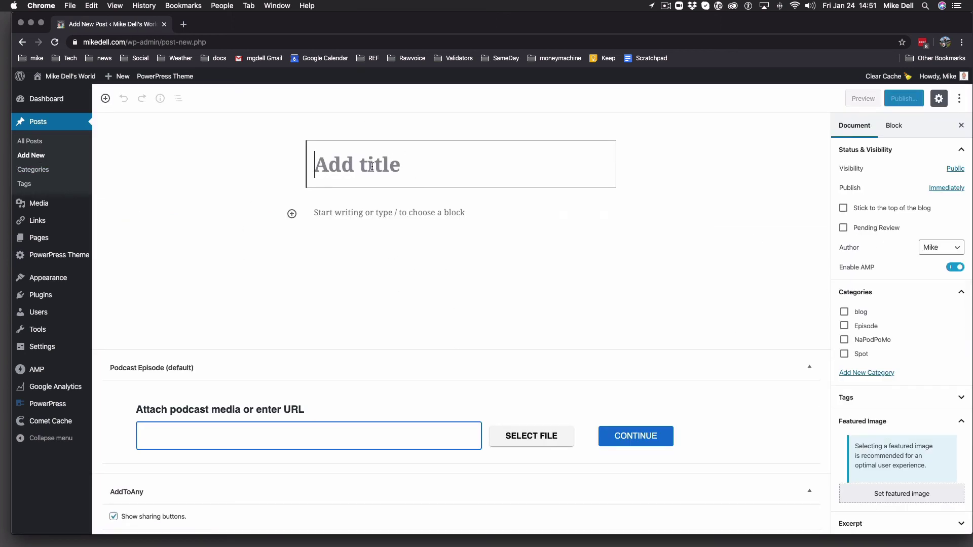
{"action": "left_click", "coordinate": [335, 217]}
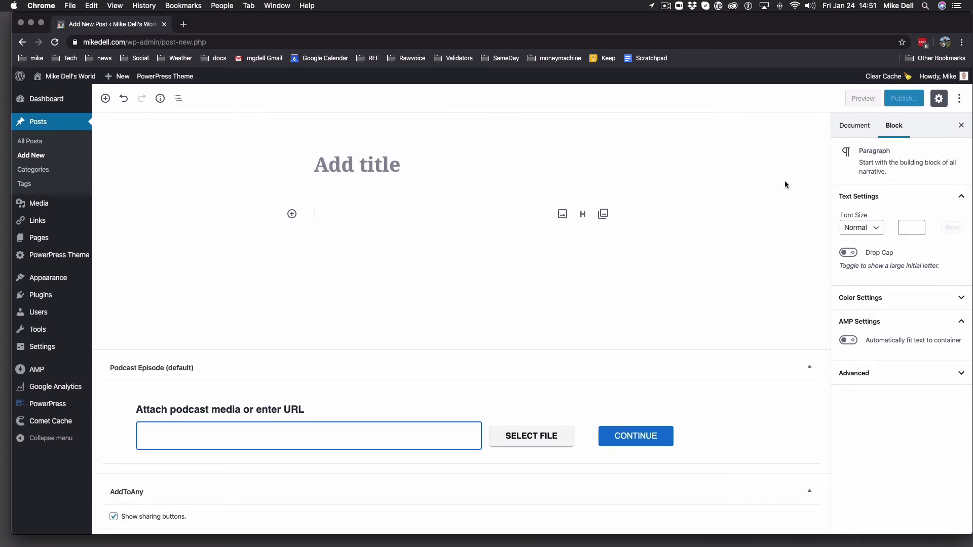
{"action": "left_click", "coordinate": [860, 125]}
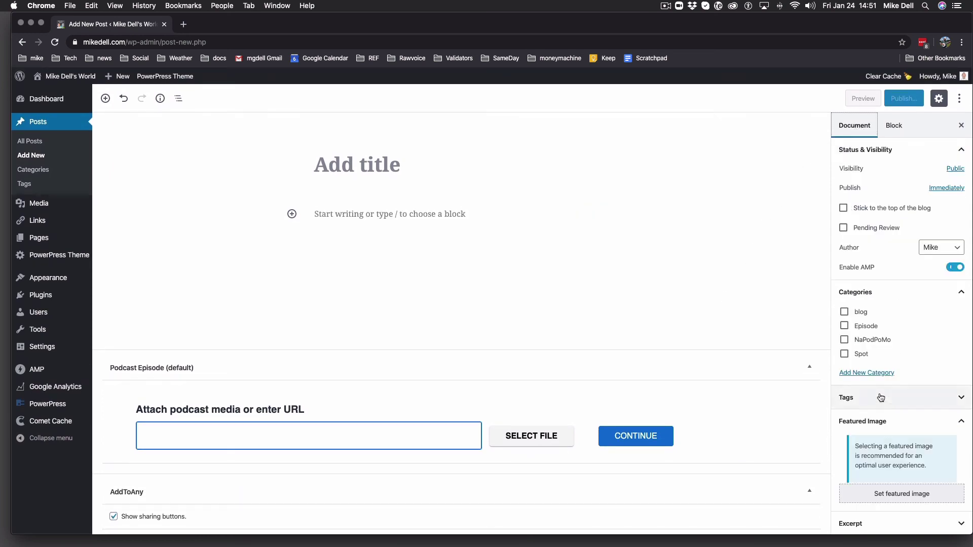
{"action": "scroll", "coordinate": [883, 397], "scroll_direction": "down", "scroll_amount": 3}
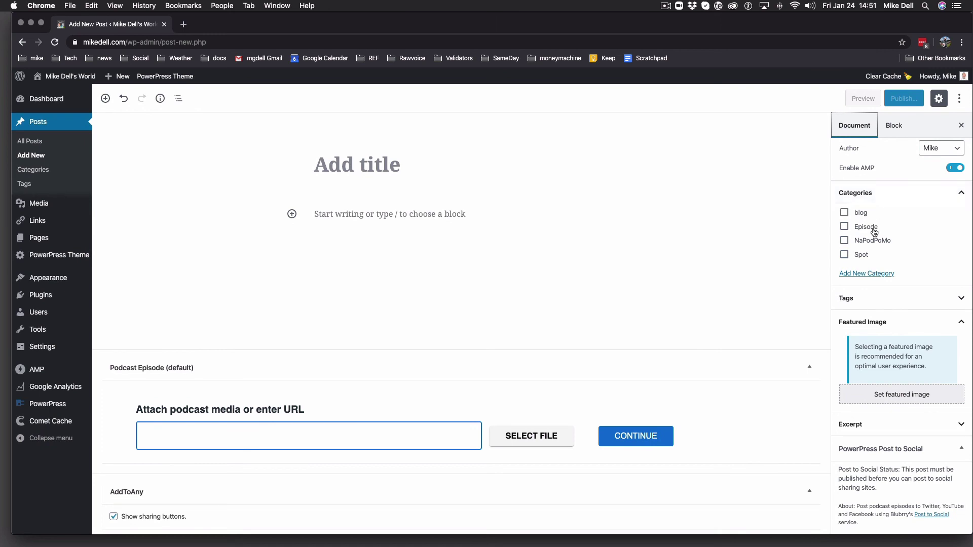
{"action": "left_click", "coordinate": [894, 125]}
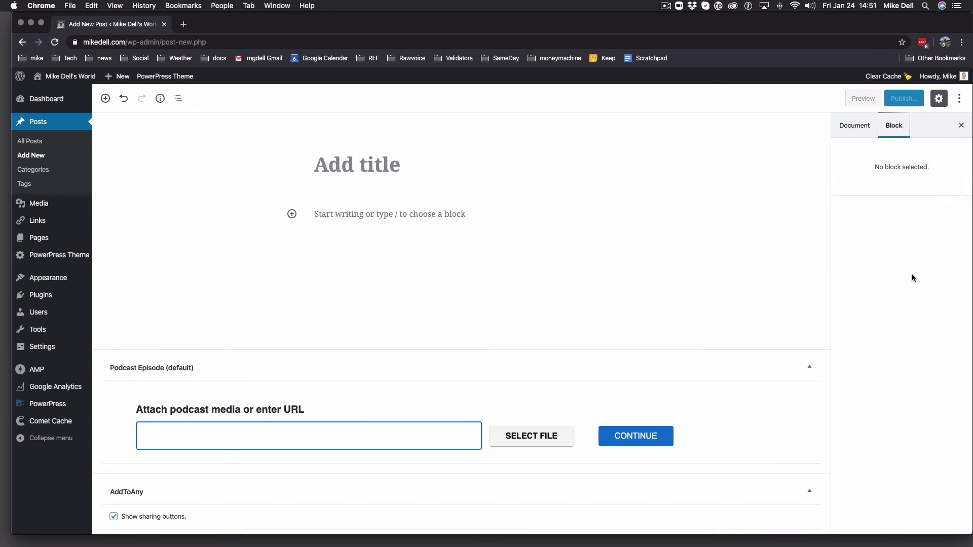